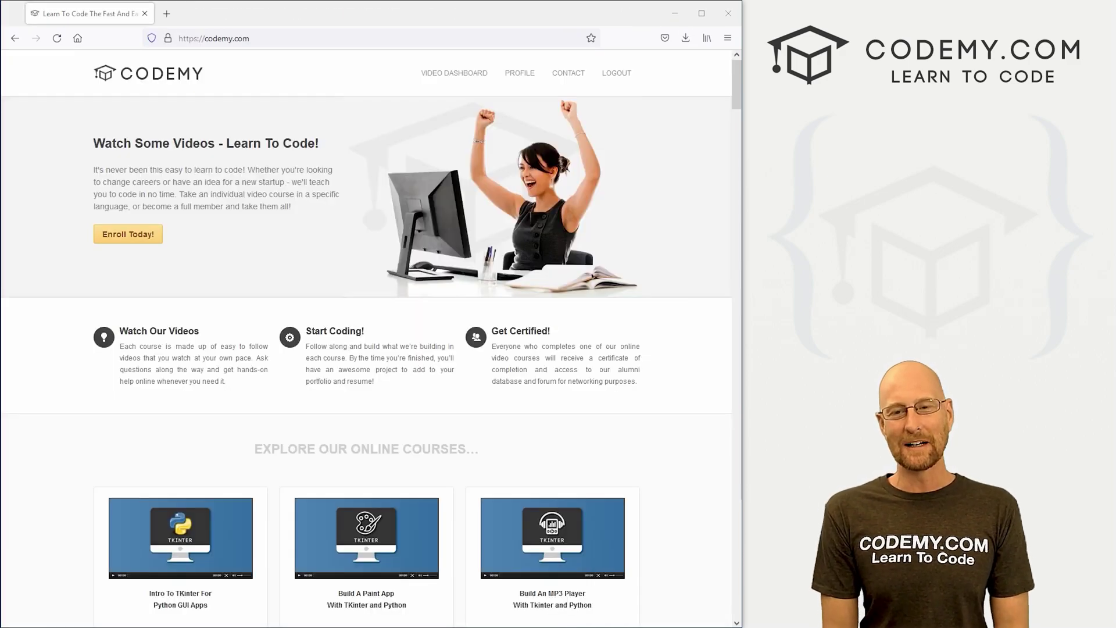
left_click_drag(736, 96, 708, 576)
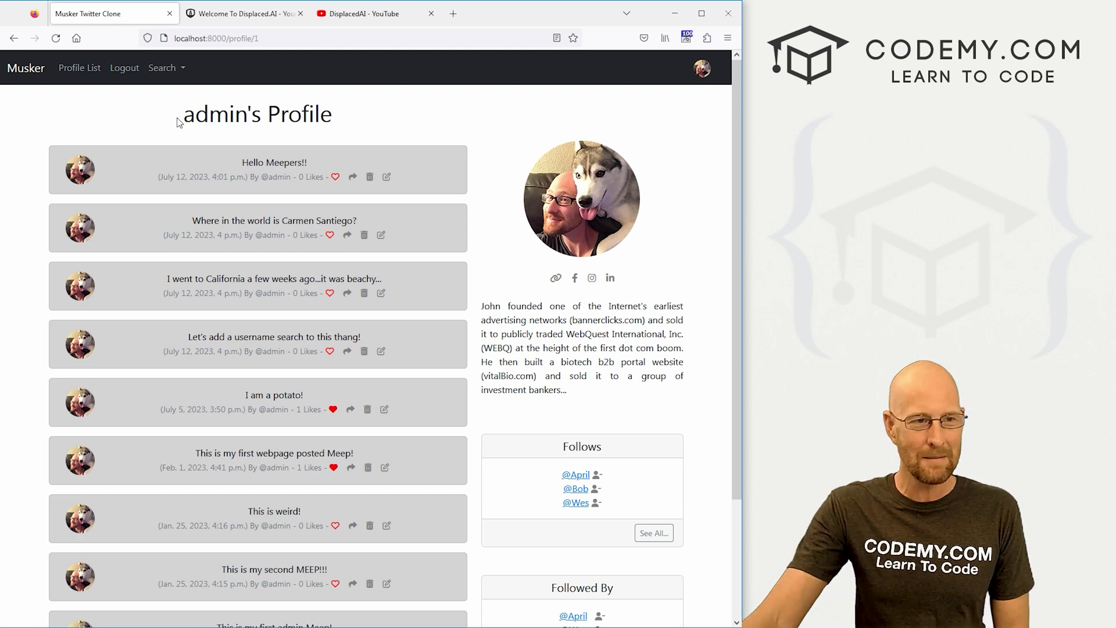
Step: Highlight admin's Profile and Followed By headings and preview the Update Profile form
left_click_drag(185, 113, 356, 113)
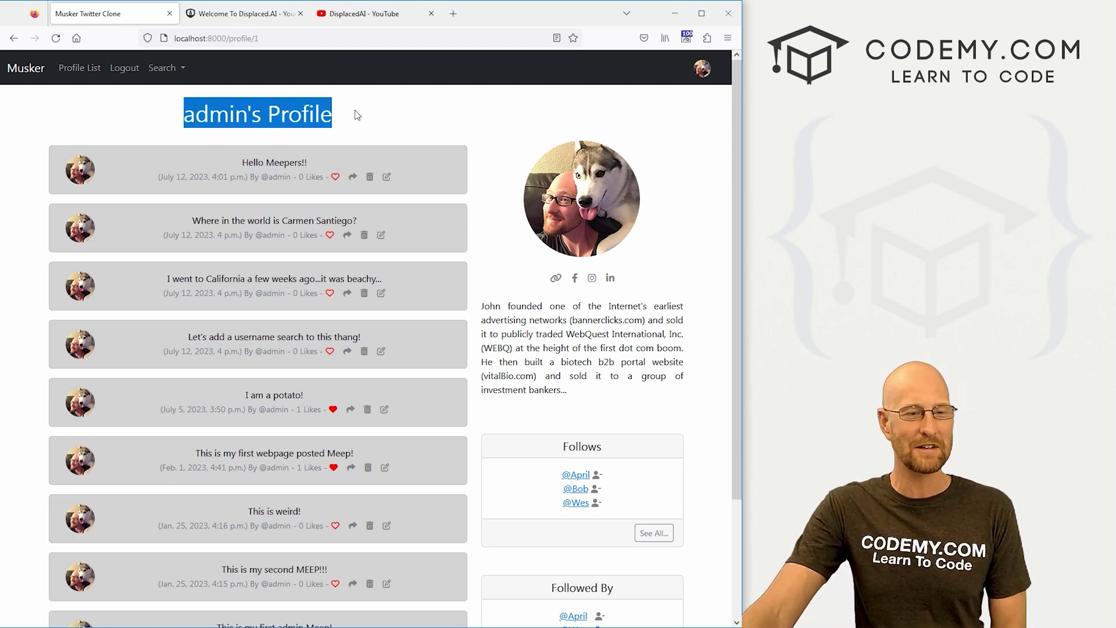
left_click(425, 141)
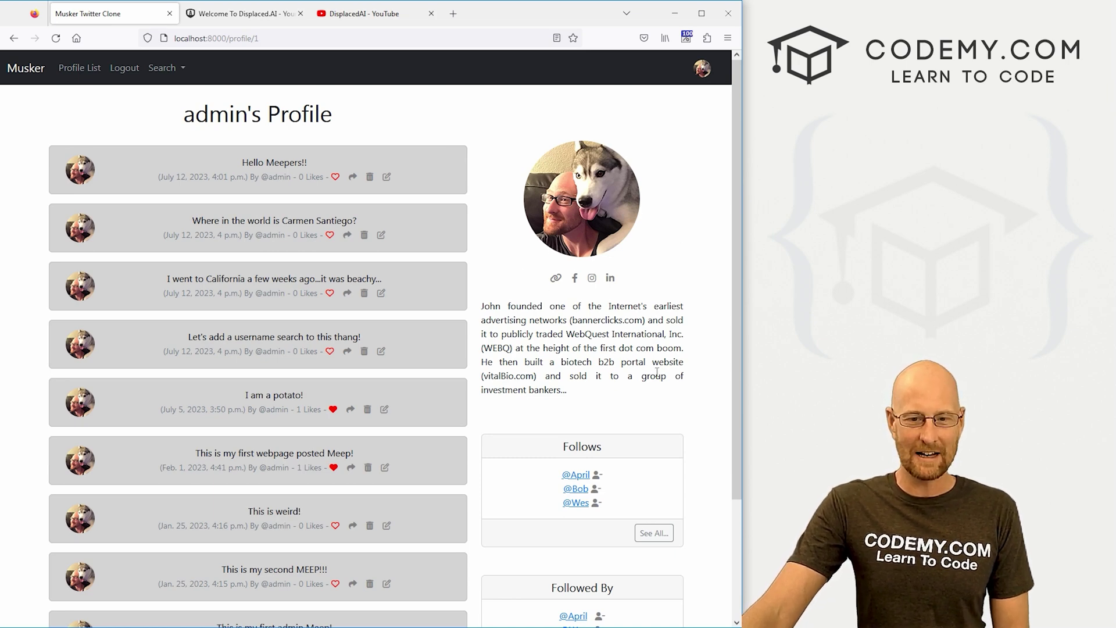
mouse_move(633, 395)
left_mouse_down()
mouse_move(515, 323)
mouse_move(593, 304)
left_mouse_up()
scroll(562, 323, "down", 3)
left_click_drag(624, 450, 558, 443)
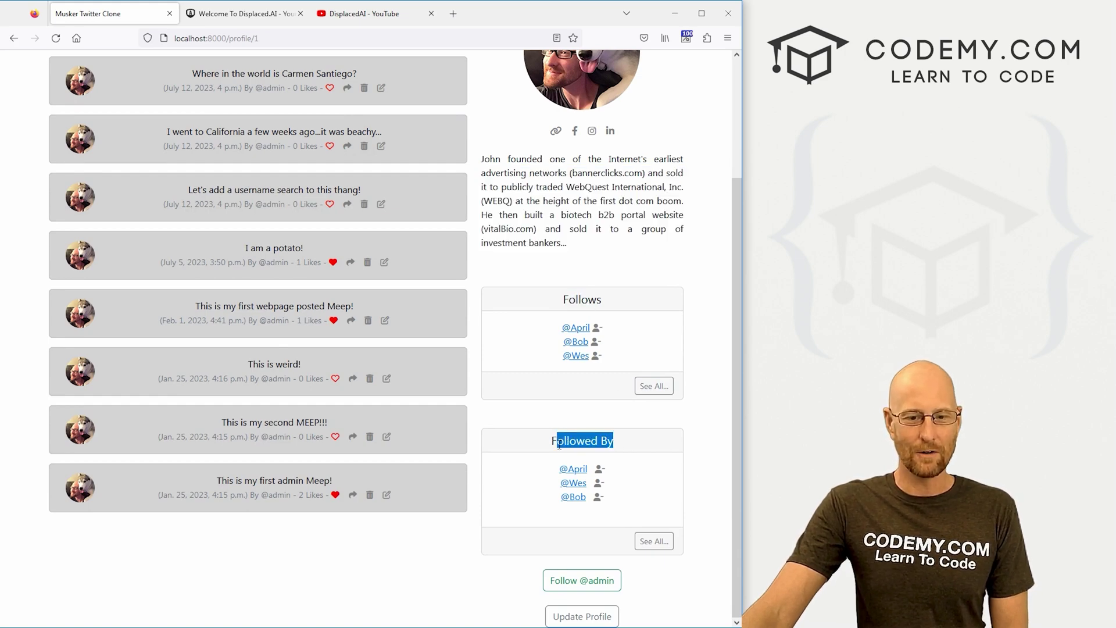
left_click(577, 618)
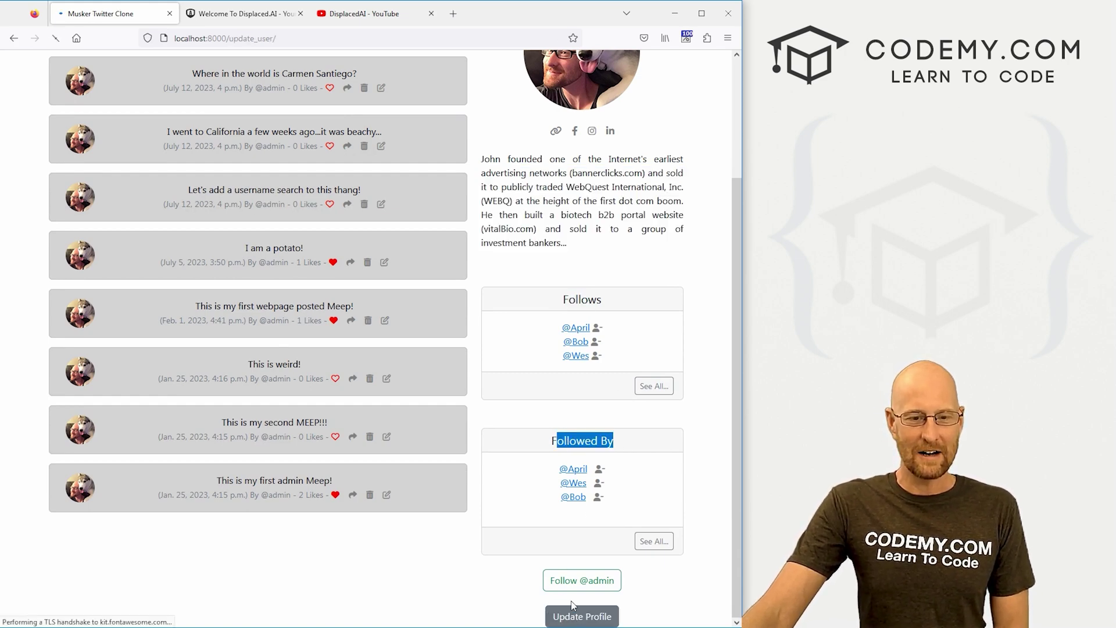
left_click(12, 37)
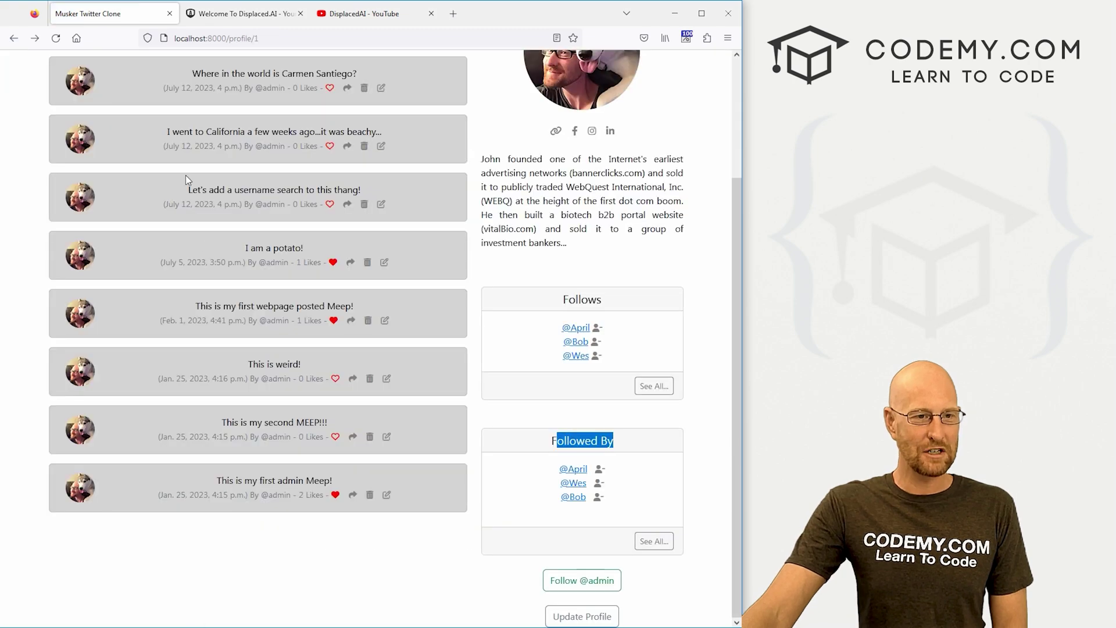
scroll(139, 157, "up", 2)
left_click(356, 194)
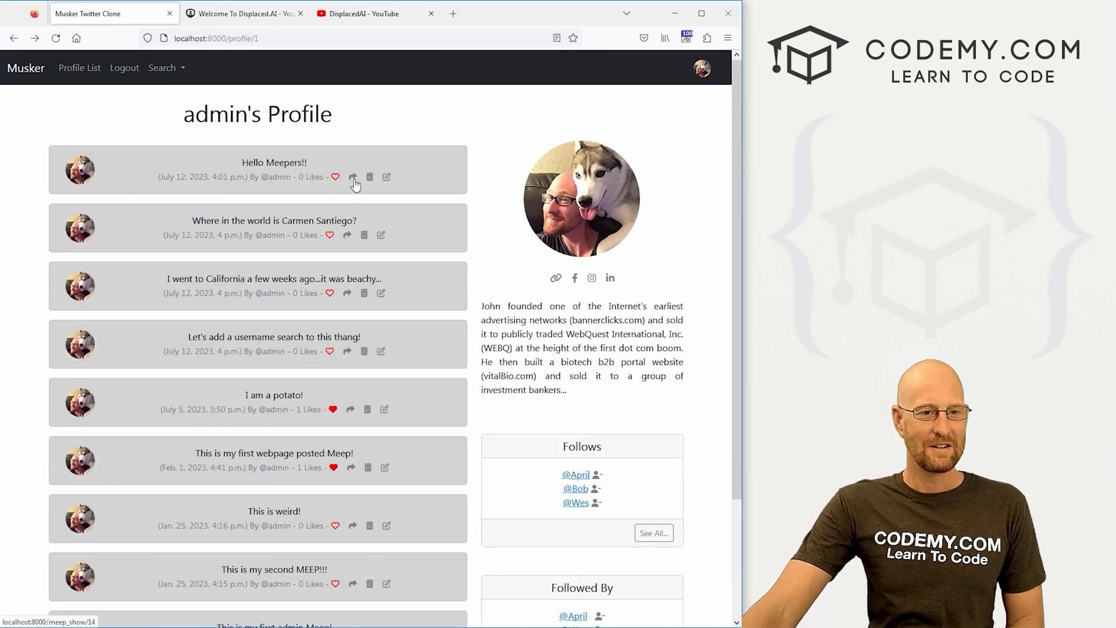
Step: View the 'Hello Meepers!!' meep on its own page and its edit form
left_click(353, 177)
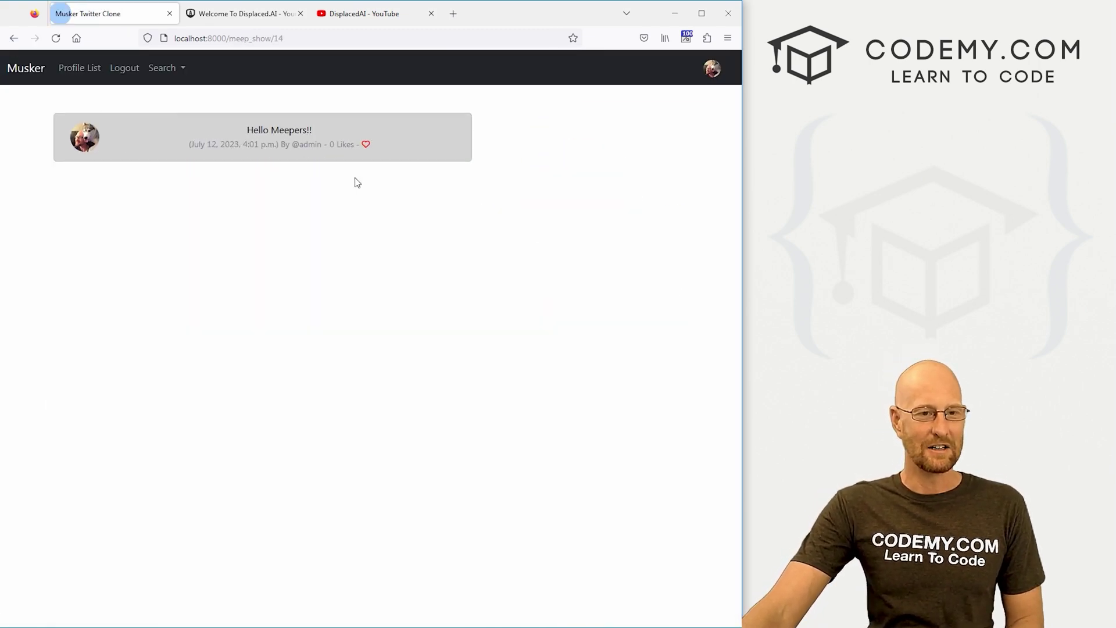
left_click(12, 37)
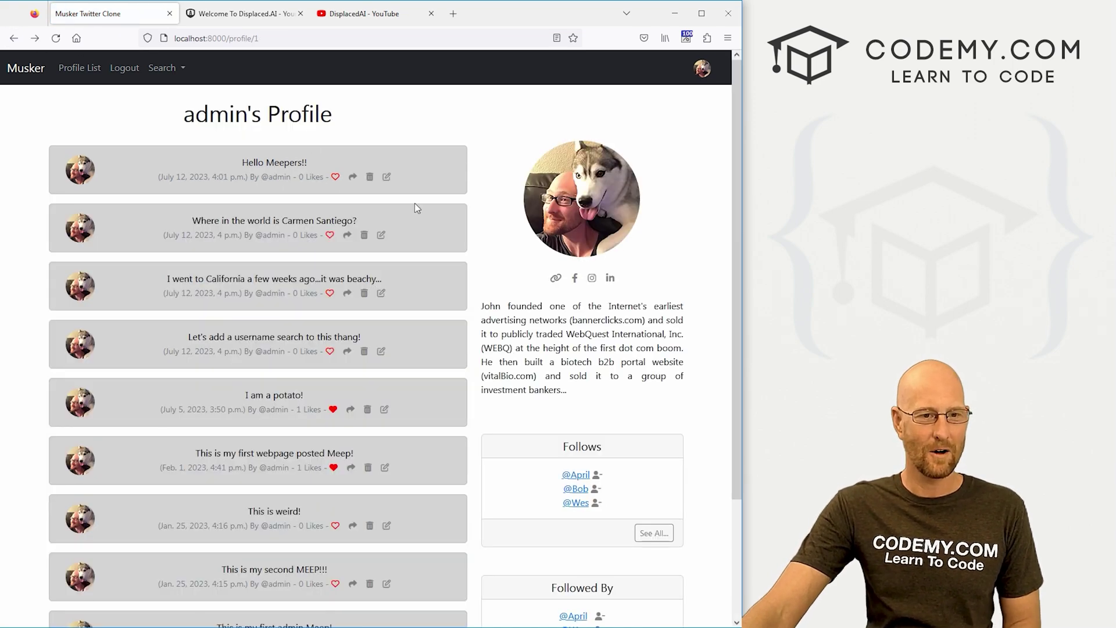
left_click(386, 176)
left_click(14, 38)
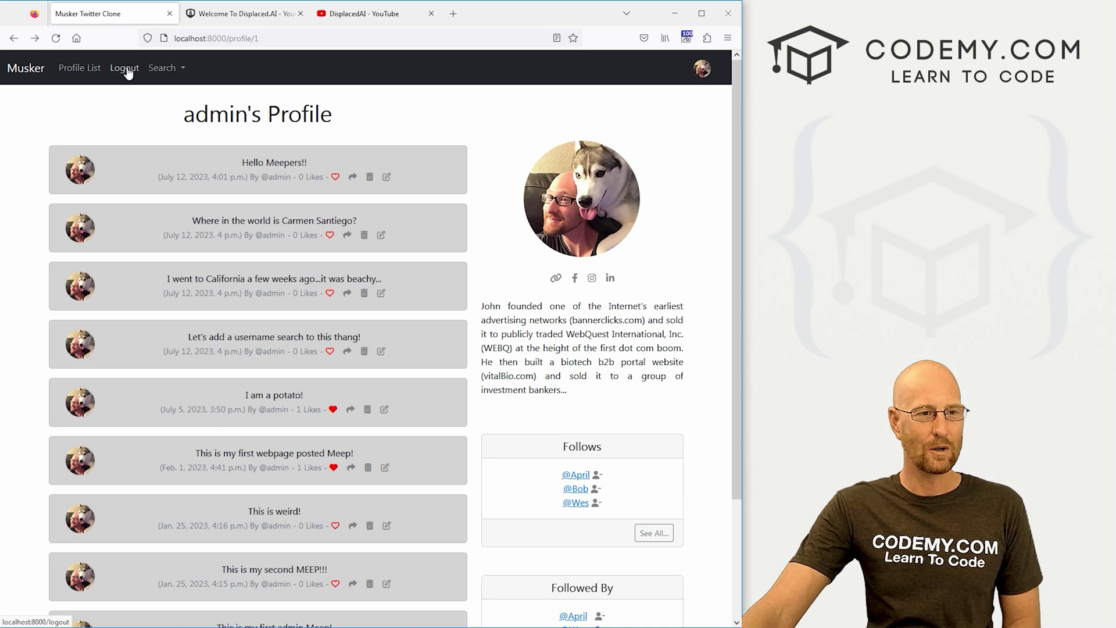
left_click(79, 68)
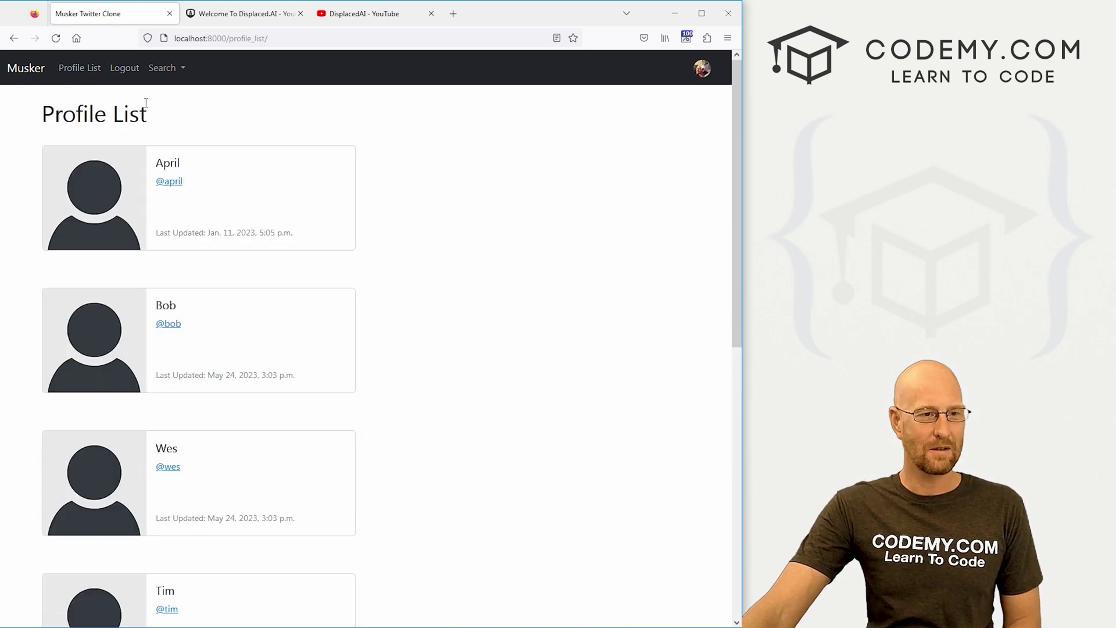
left_click(168, 182)
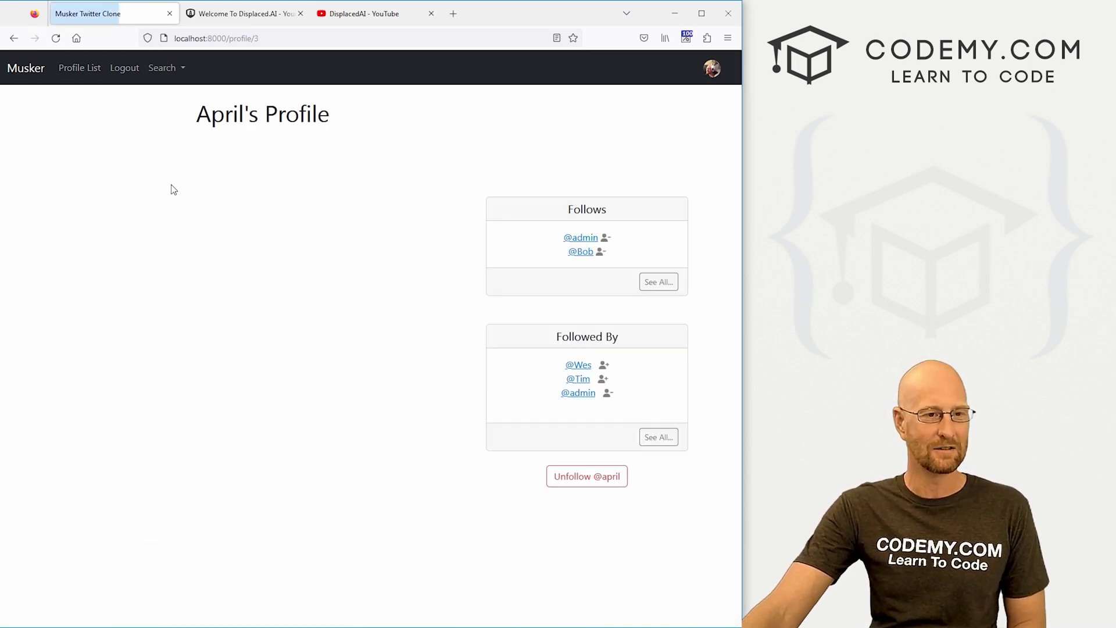
left_click(12, 38)
left_click(168, 324)
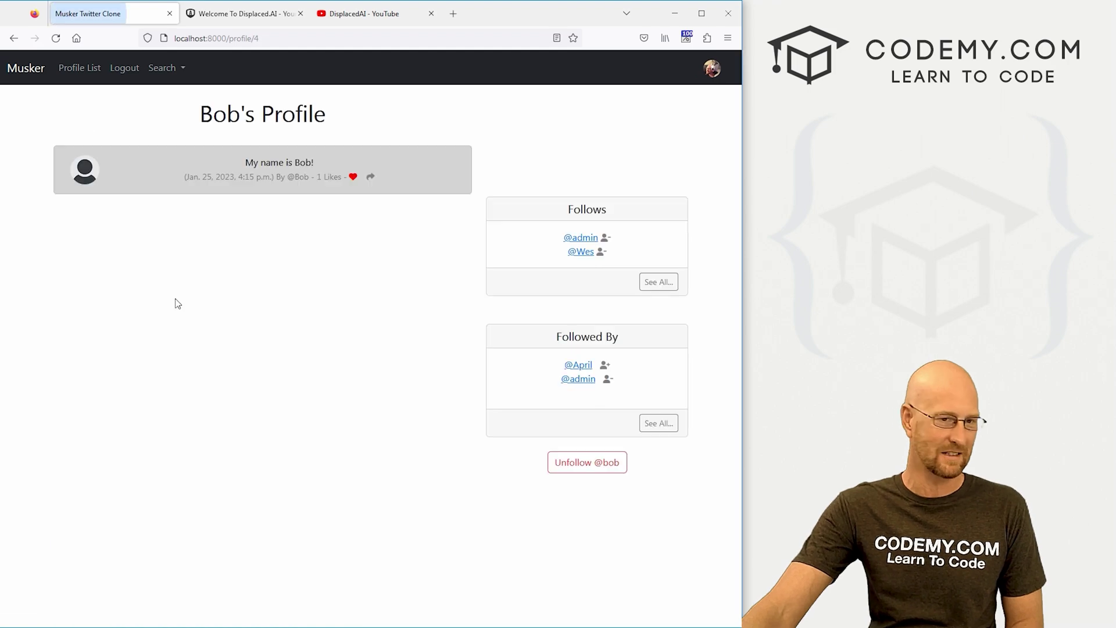
Step: Search meeps for 'meep'
left_click(166, 68)
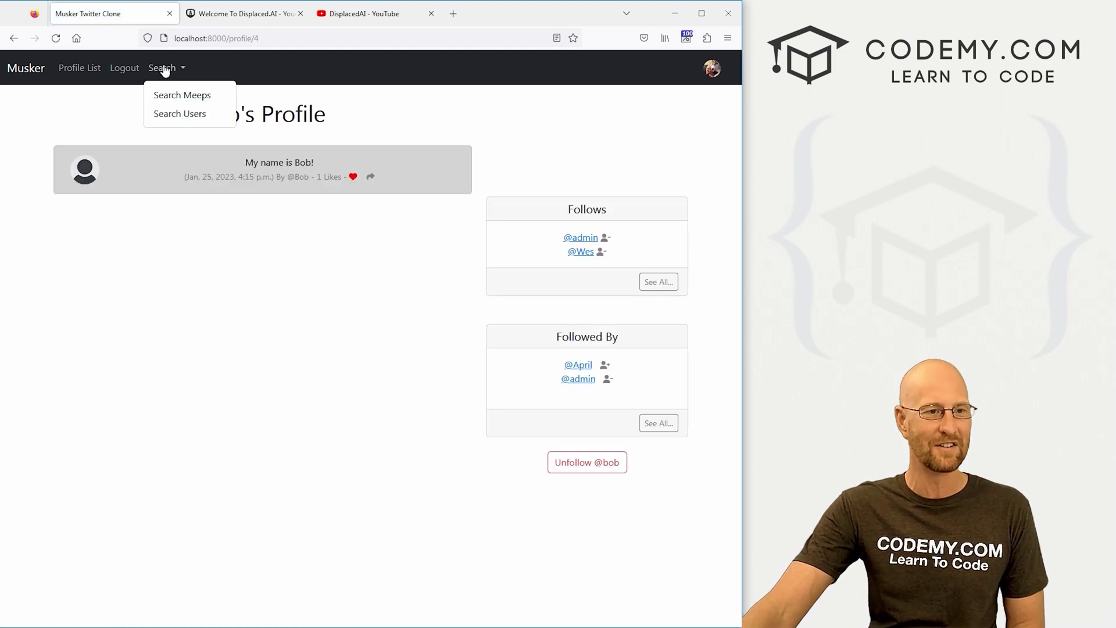
left_click(204, 95)
left_click(249, 155)
type("meeps")
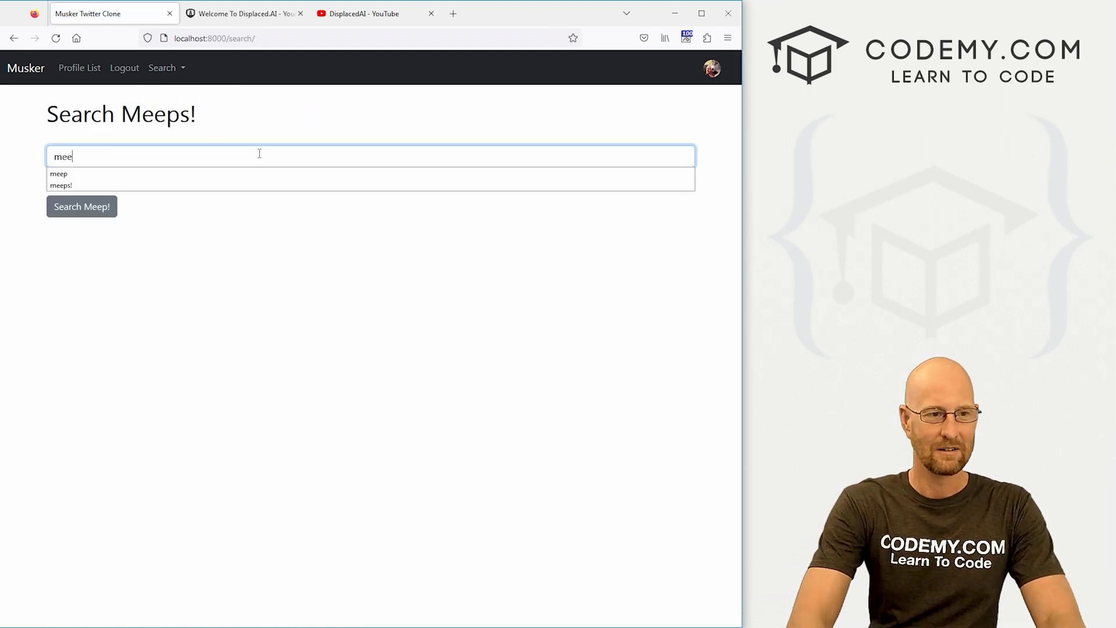
key("Return")
left_click(221, 153)
type("meep")
key("Return")
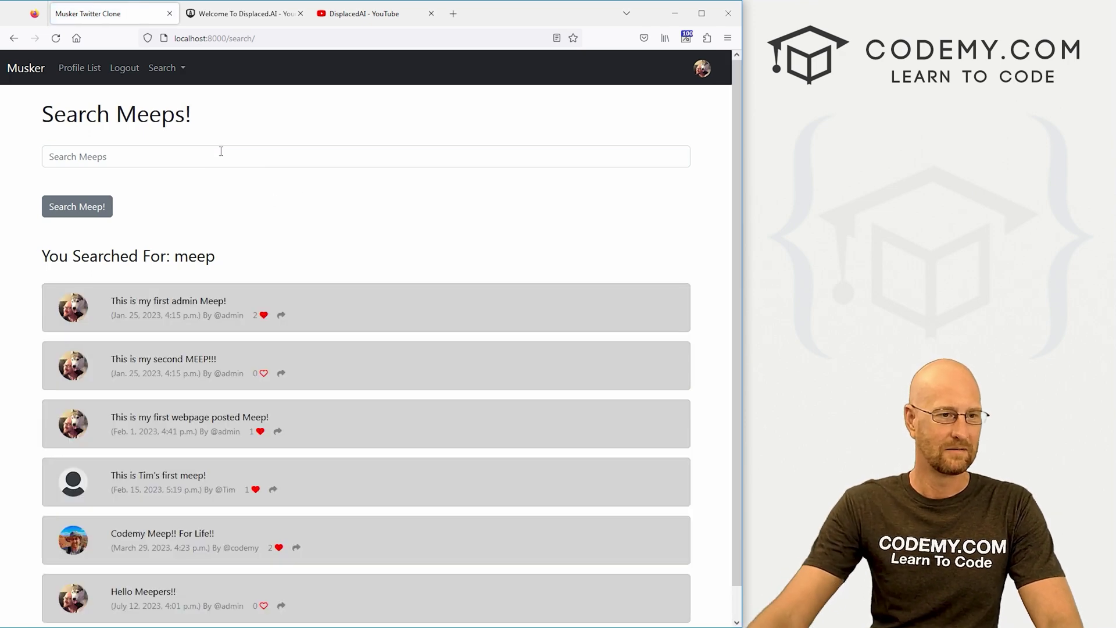
scroll(206, 229, "down", 1)
scroll(205, 228, "up", 1)
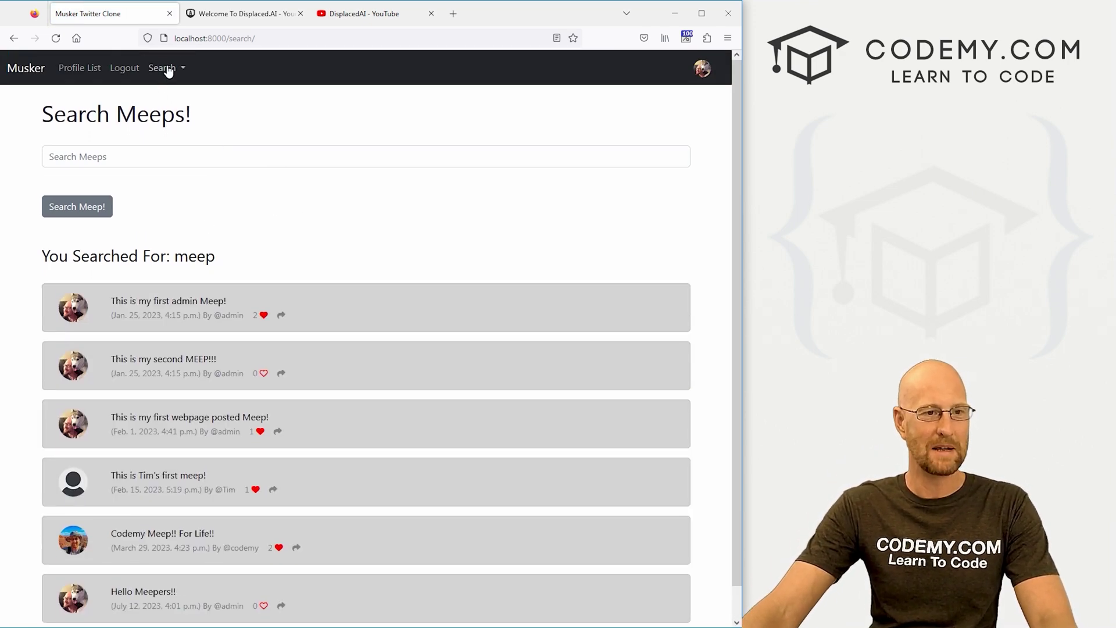
left_click(168, 68)
left_click(188, 120)
left_click(190, 147)
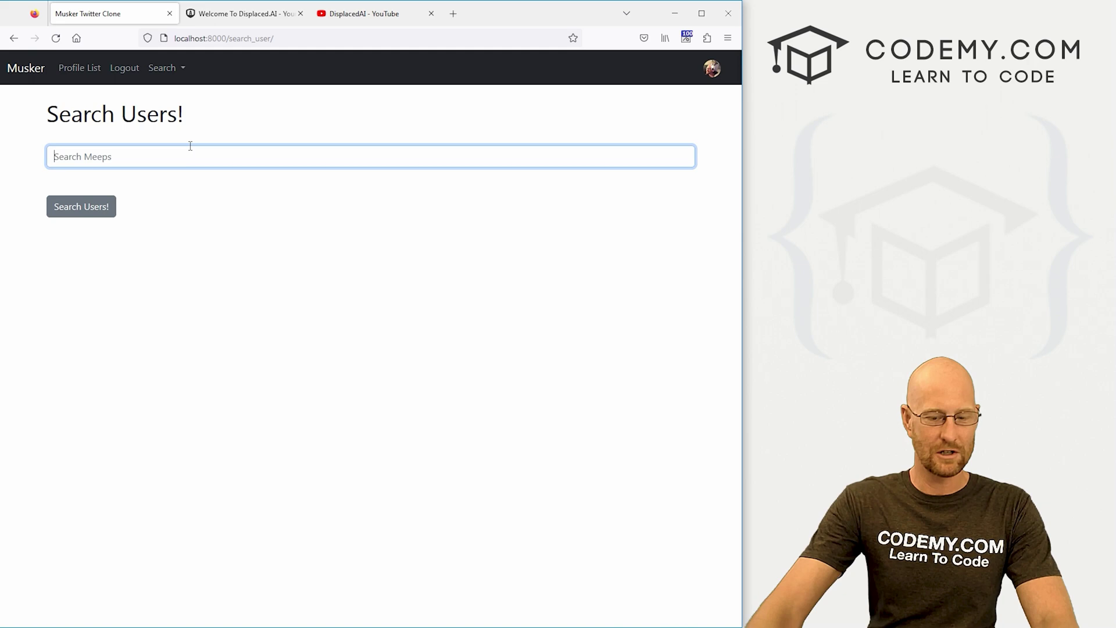
type("april")
key("Return")
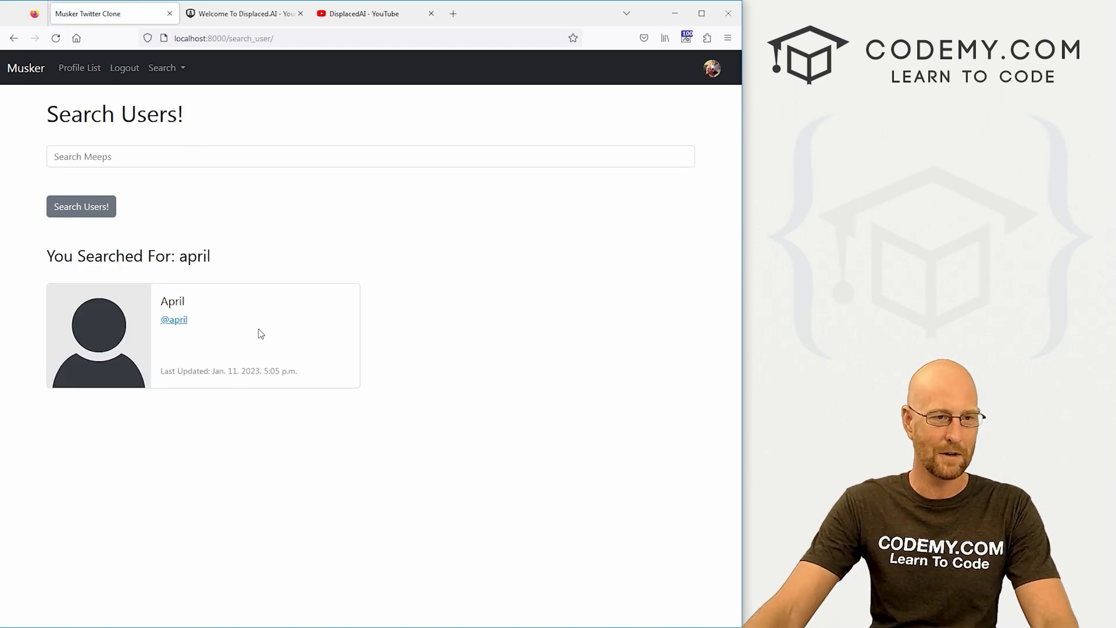
Step: Open admin's profile from the navbar avatar
left_click(713, 68)
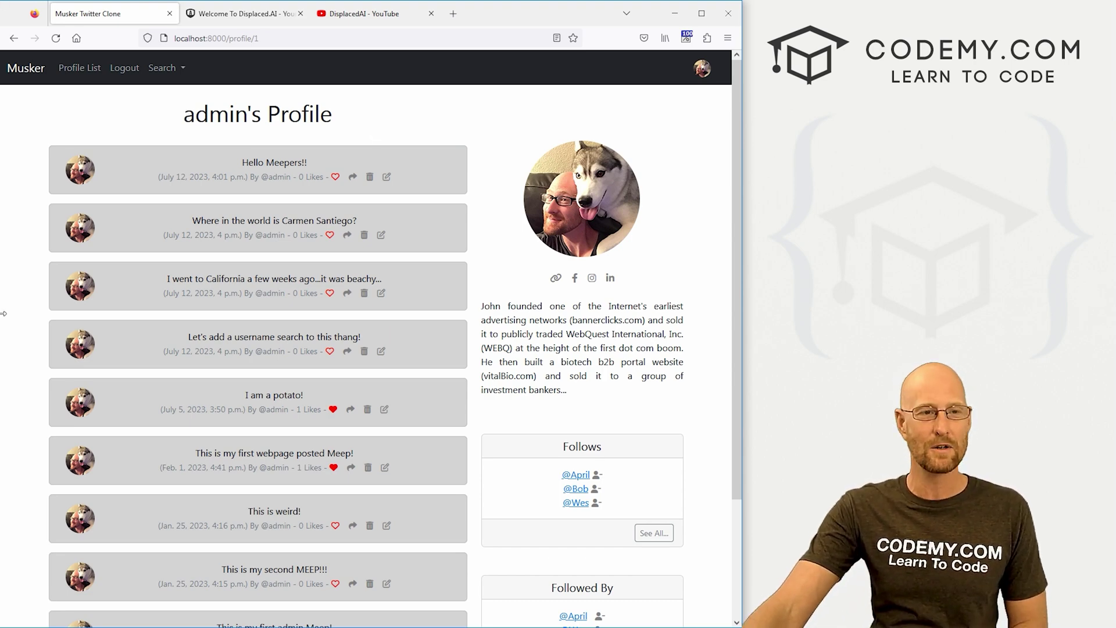
Step: Show the Displaced.AI newsletter site, highlighting its heading and web address
left_click(253, 13)
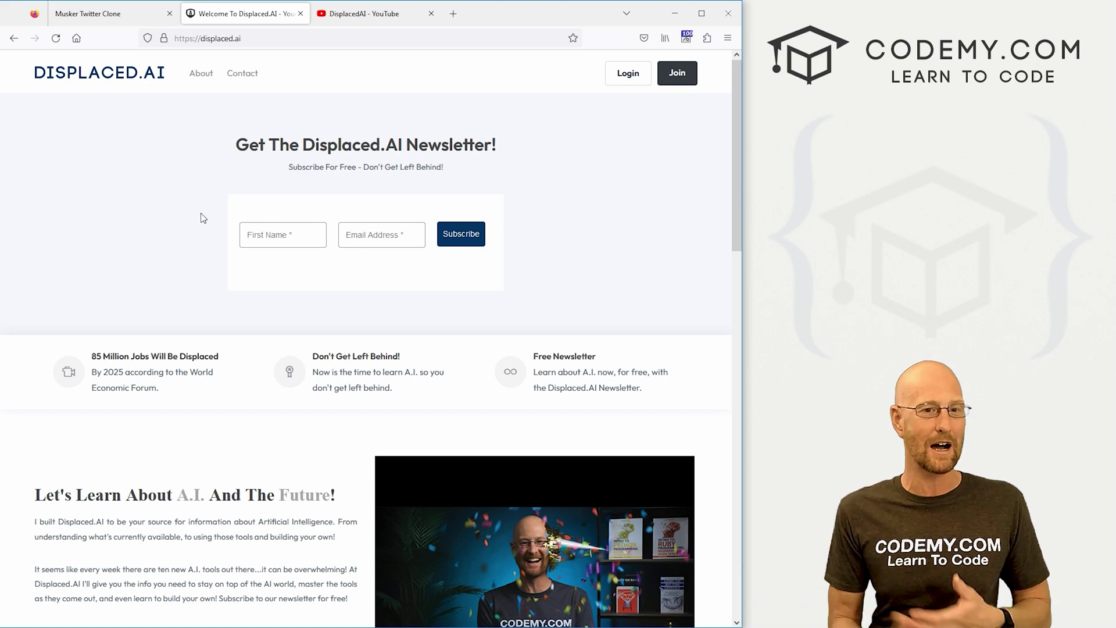
left_click_drag(493, 144, 314, 144)
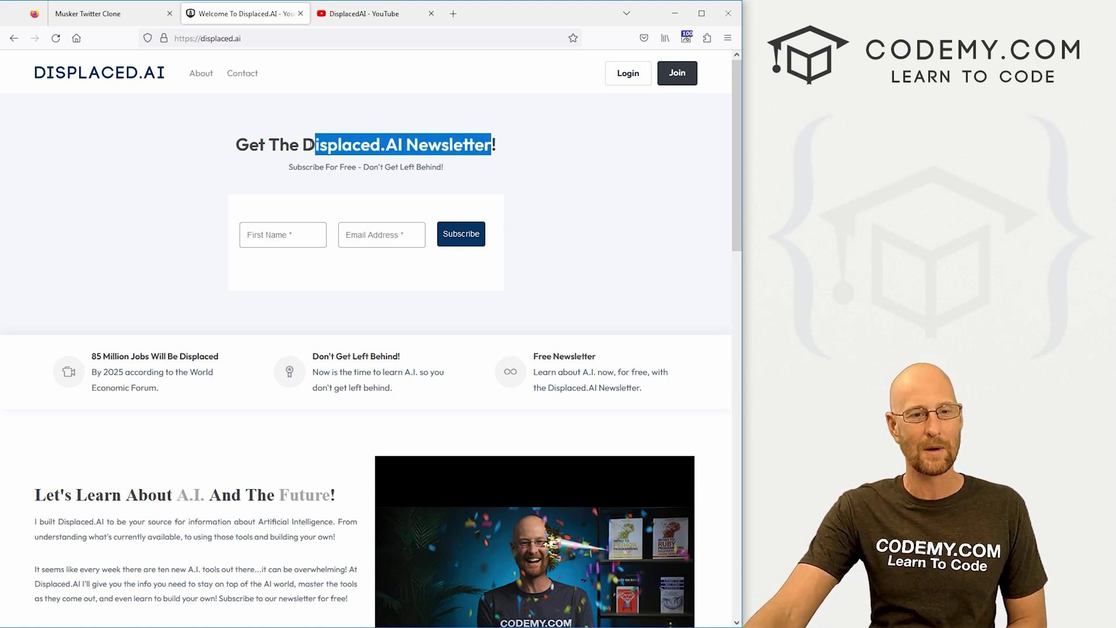
left_click_drag(240, 38, 195, 38)
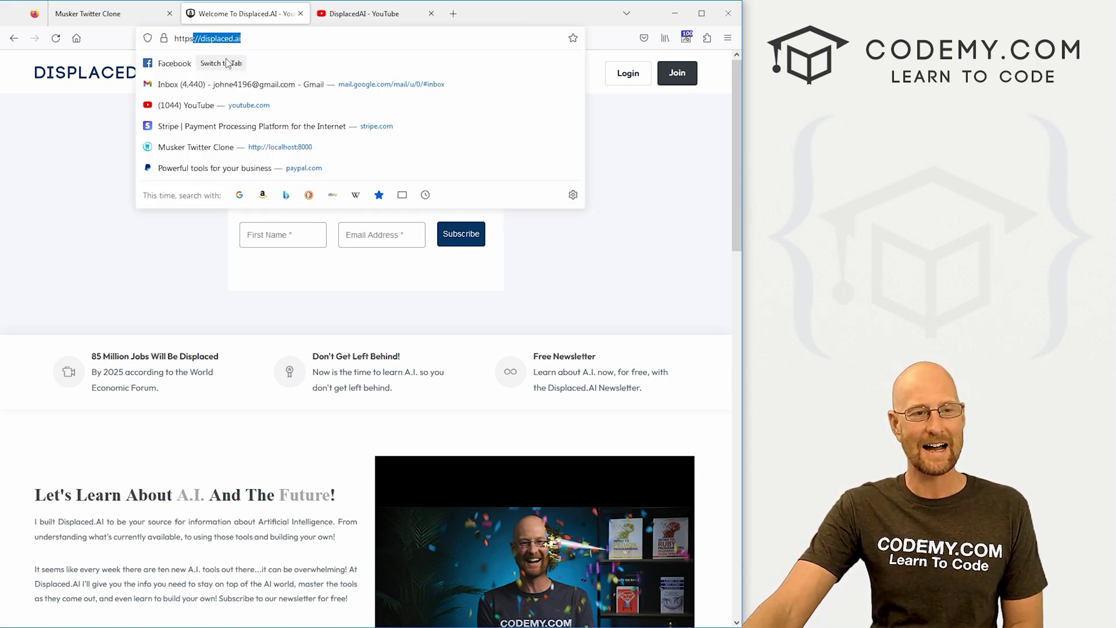
left_click(124, 252)
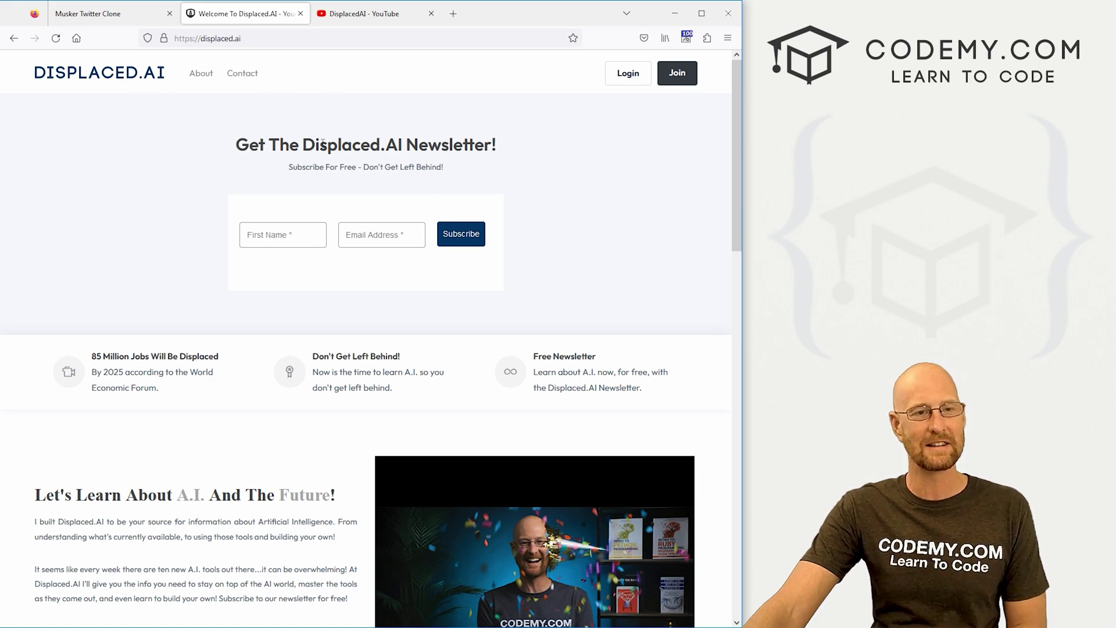
Step: Show the DisplacedAI YouTube channel's handle and About page, then return to Displaced.AI
left_click(359, 16)
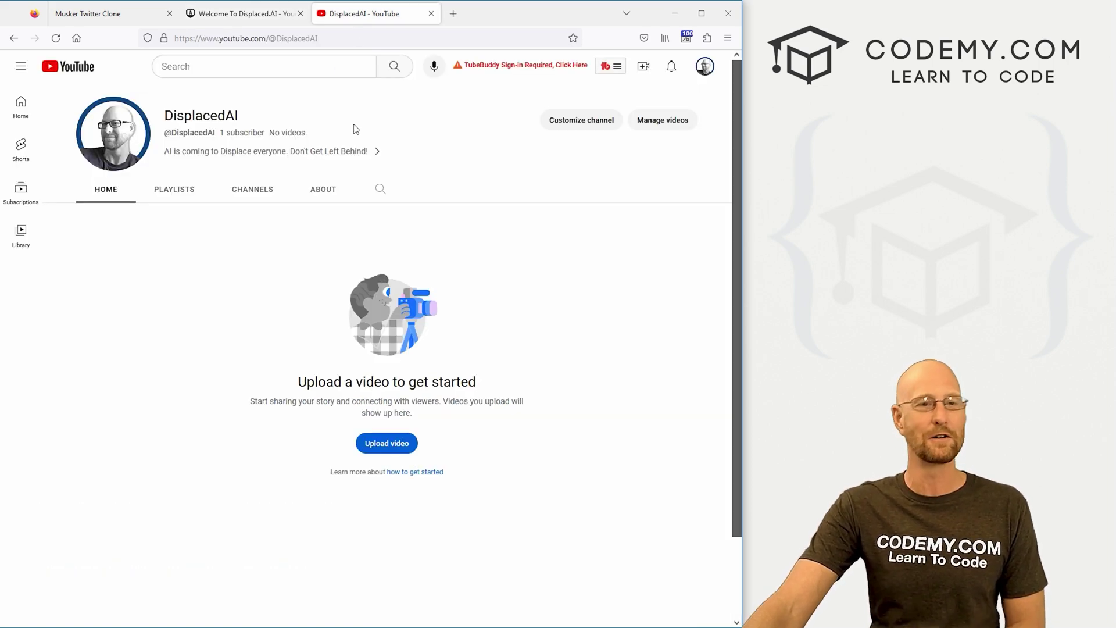
left_click(282, 41)
double_click(292, 38)
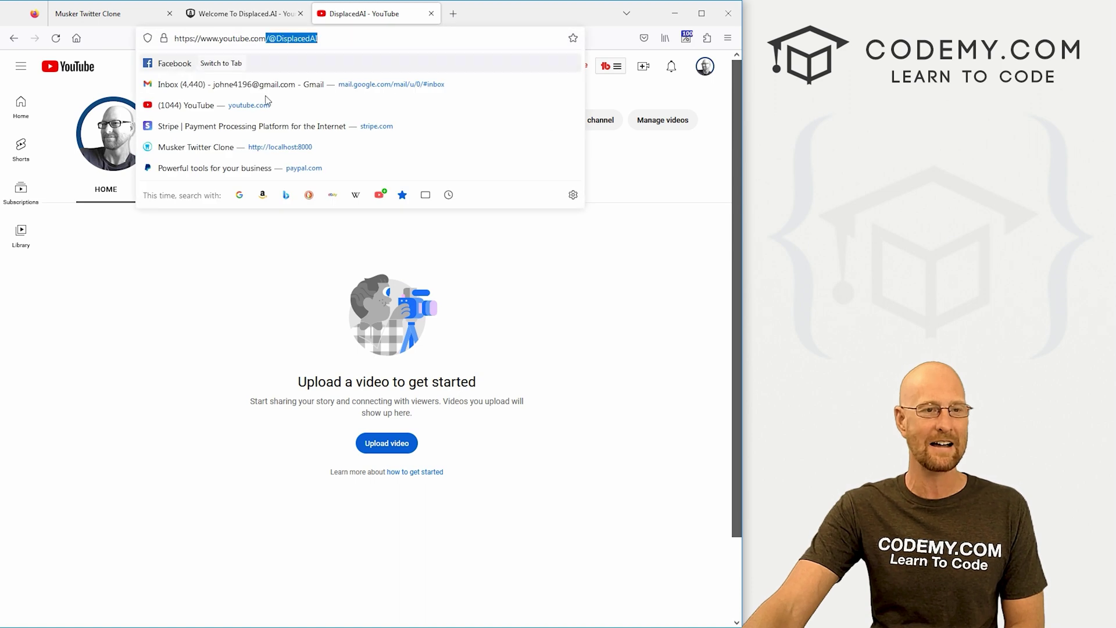
left_click(195, 311)
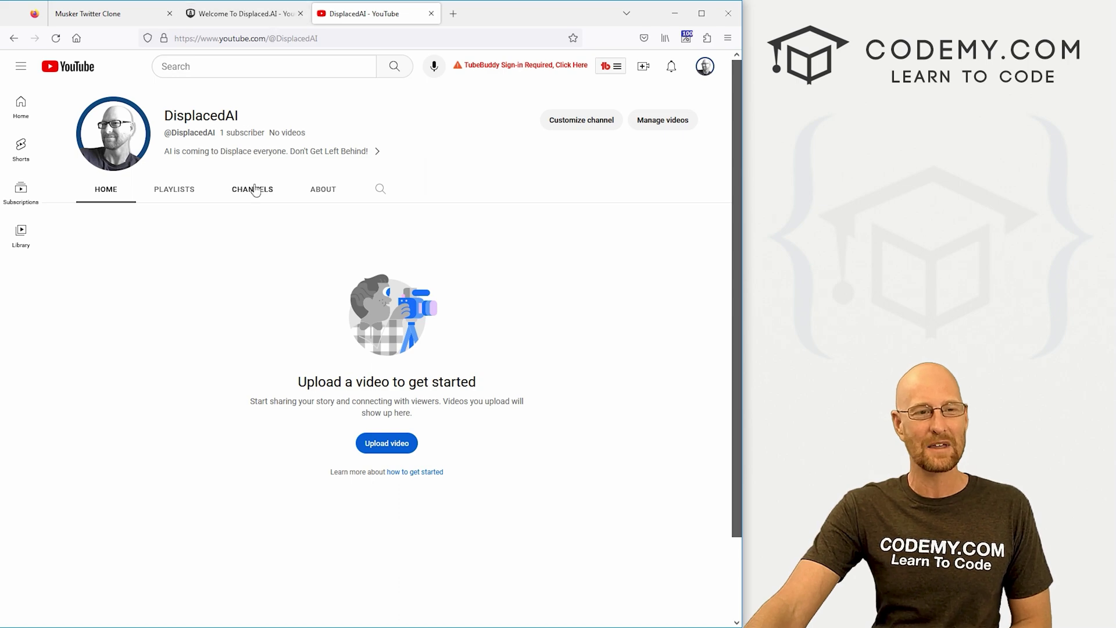
left_click(393, 159)
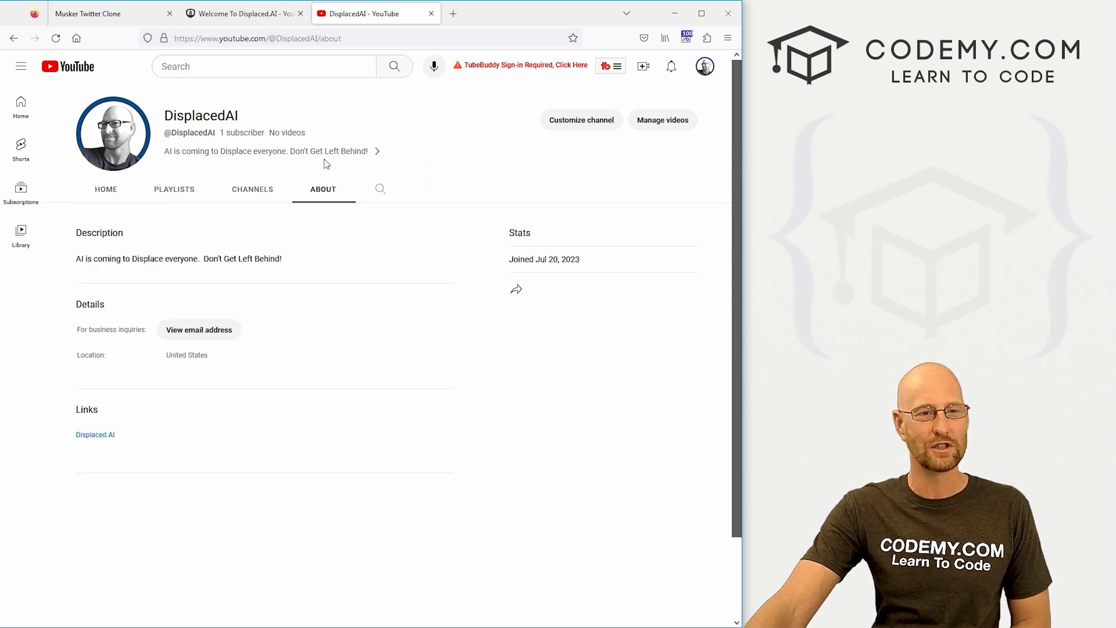
left_click(240, 14)
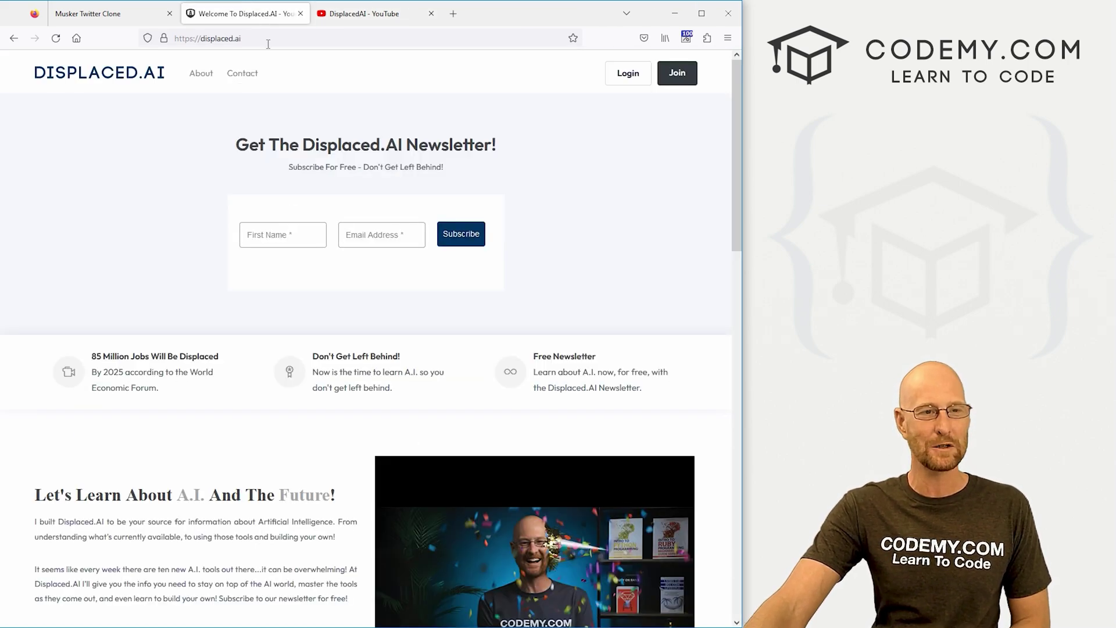
Step: Switch back to the Musker Twitter Clone tab showing admin's profile
left_click(147, 7)
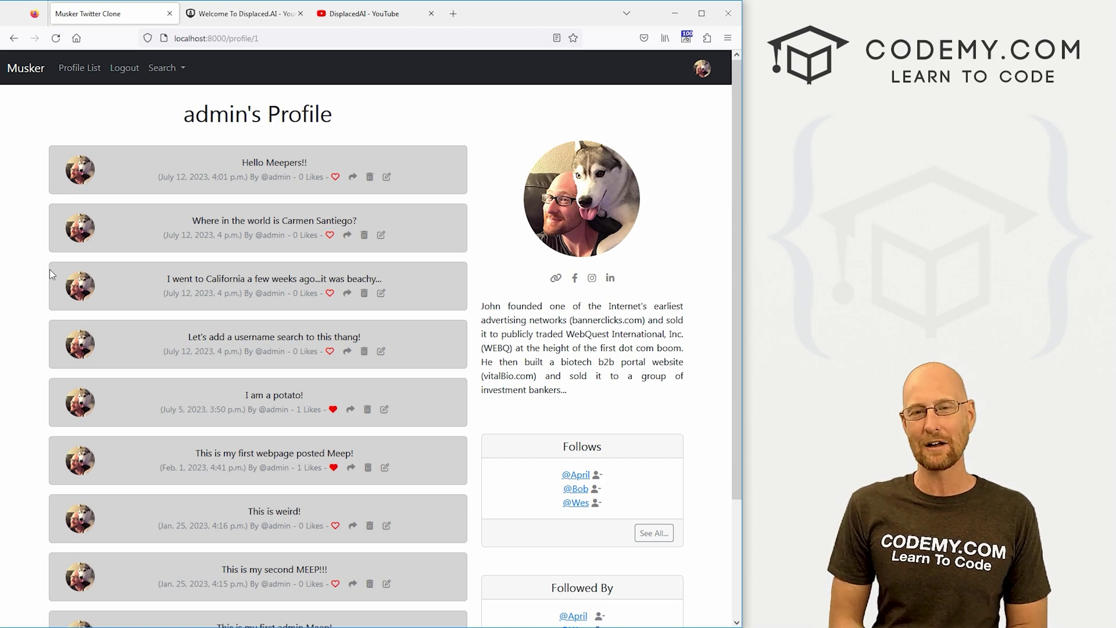